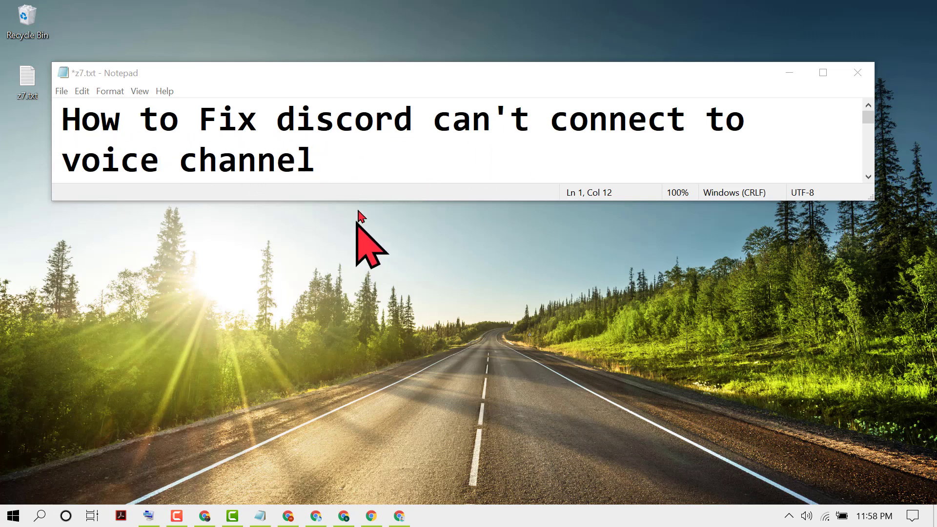
Step: Minimize the Notepad note 'How to Fix discord can't connect to voice channel' to show the desktop
{"action": "left_click", "coordinate": [789, 73]}
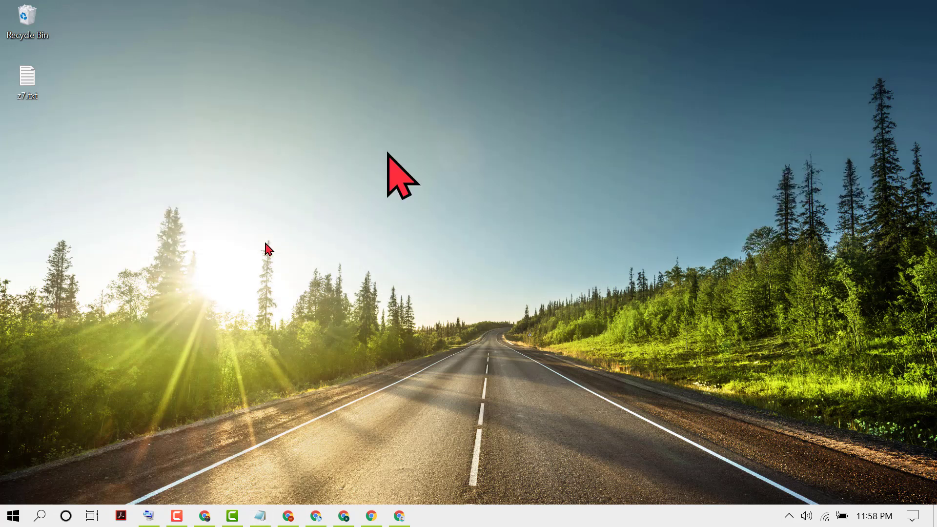
Step: Launch Control Panel from Windows search and open Internet Options under Network and Internet
{"action": "left_click", "coordinate": [41, 516]}
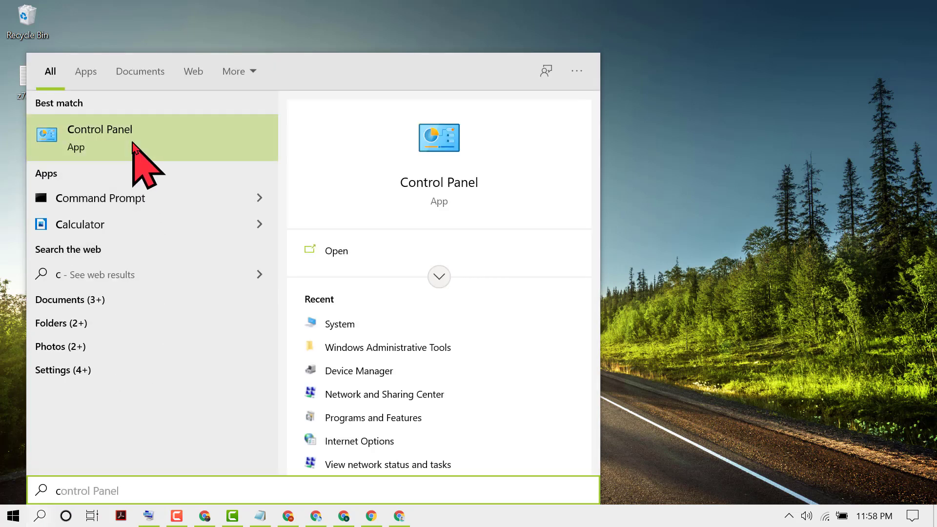
{"action": "left_click", "coordinate": [132, 143]}
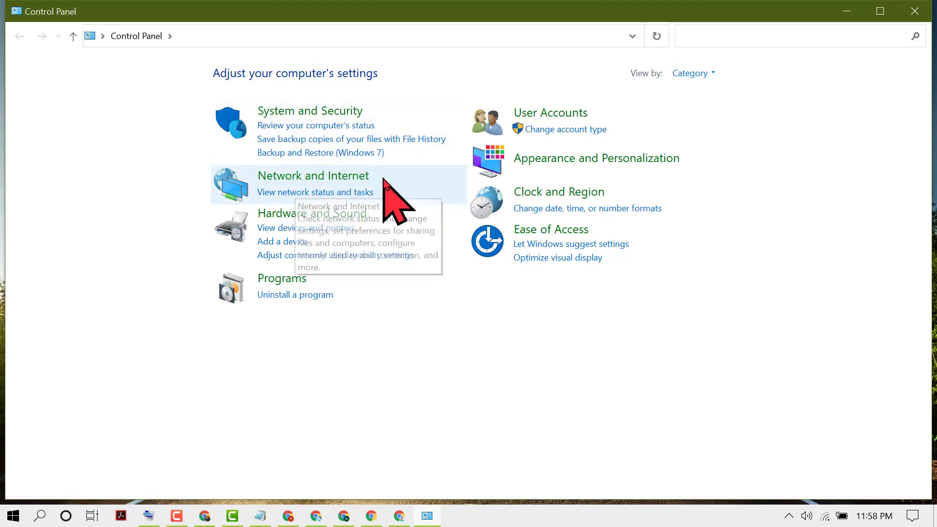
{"action": "left_click", "coordinate": [314, 178]}
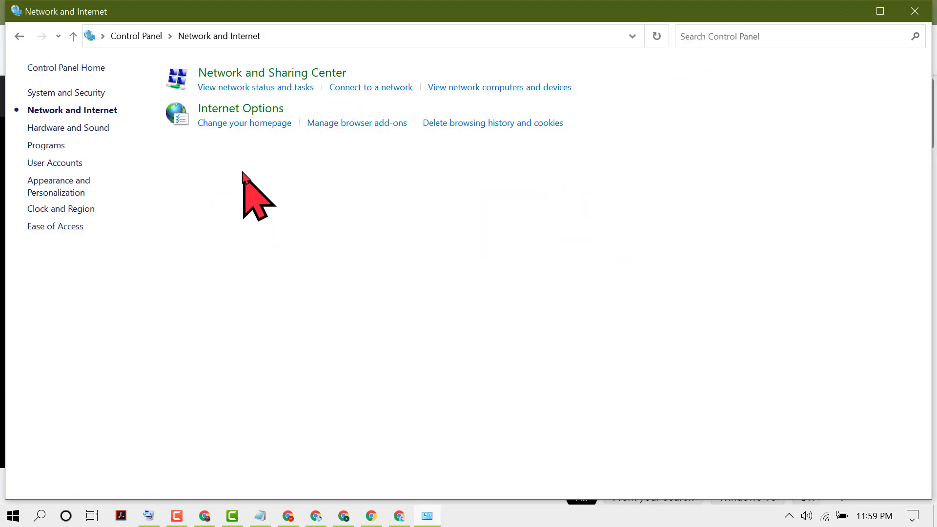
{"action": "left_click", "coordinate": [234, 114]}
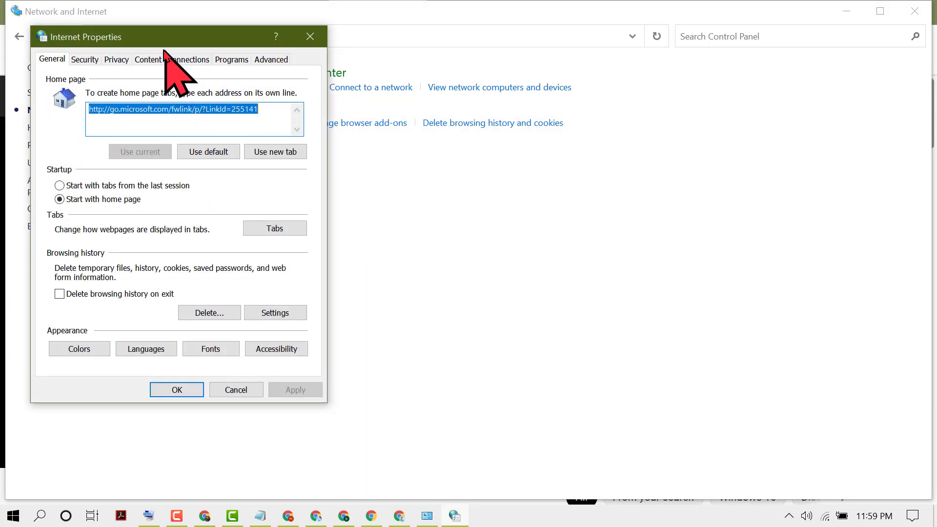
Step: Turn off 'Use a proxy server for your LAN' in LAN settings and save with OK twice
{"action": "left_click_drag", "start_coordinate": [153, 39], "coordinate": [373, 66]}
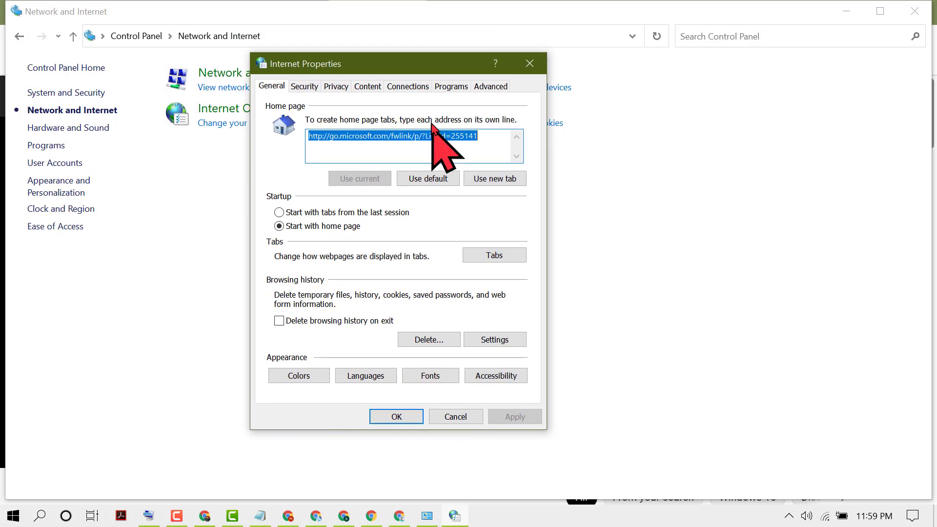
{"action": "left_click", "coordinate": [413, 88]}
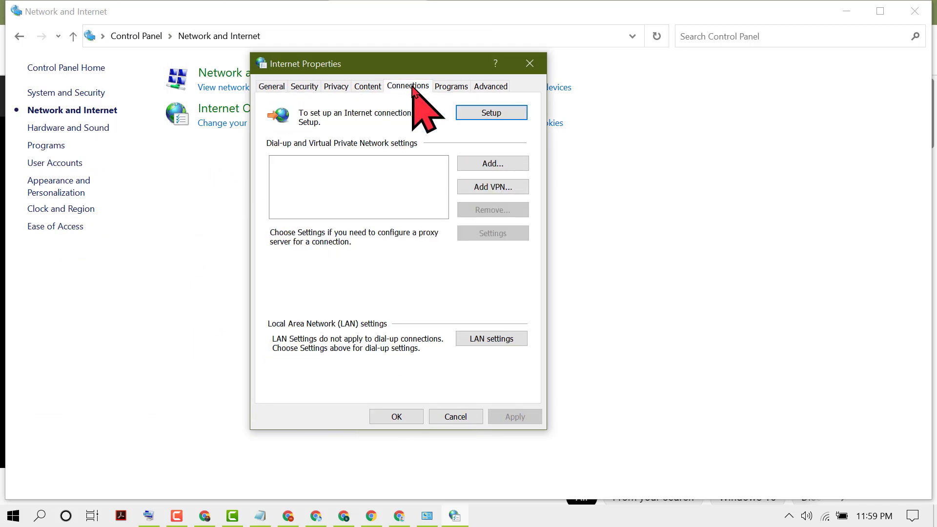
{"action": "left_click", "coordinate": [485, 341]}
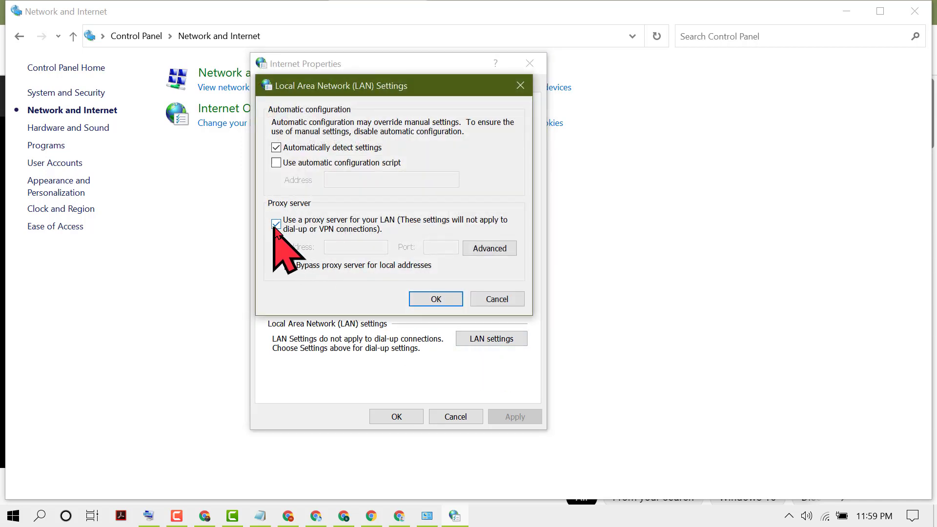
{"action": "left_click", "coordinate": [276, 225]}
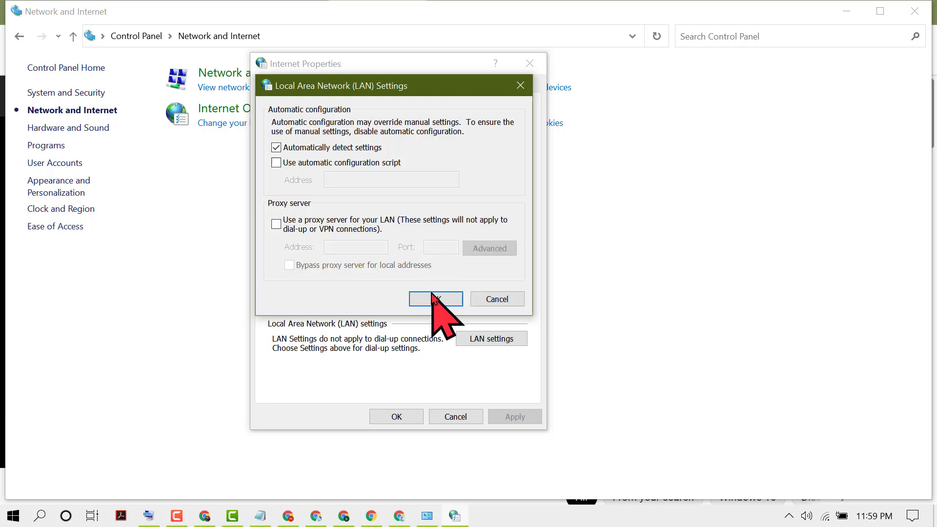
{"action": "left_click", "coordinate": [434, 299]}
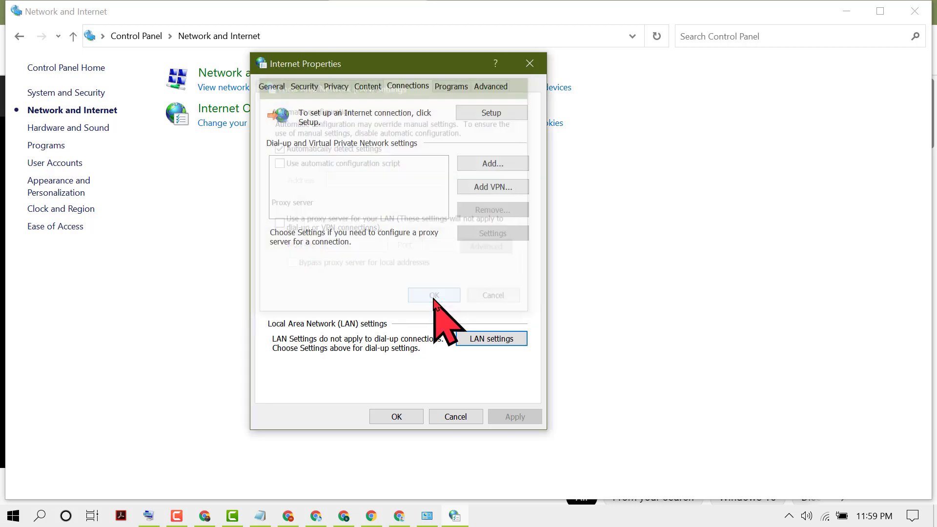
{"action": "left_click", "coordinate": [396, 417]}
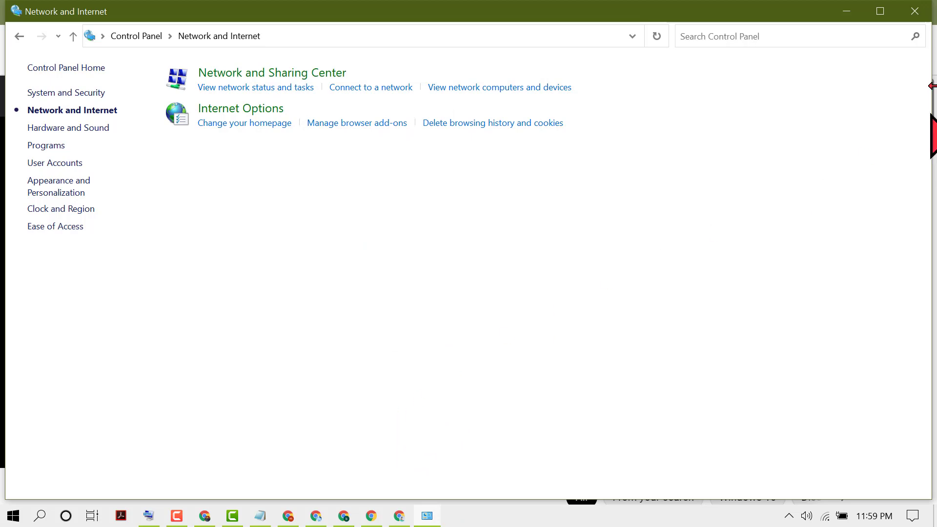
Step: Close and relaunch Control Panel, then open Network and Sharing Center under Network and Internet
{"action": "left_click", "coordinate": [919, 15]}
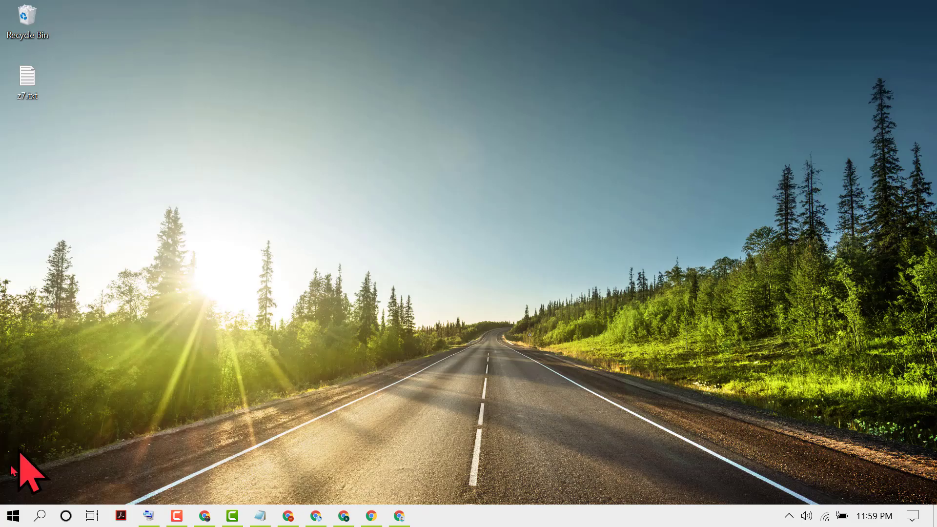
{"action": "left_click", "coordinate": [40, 518]}
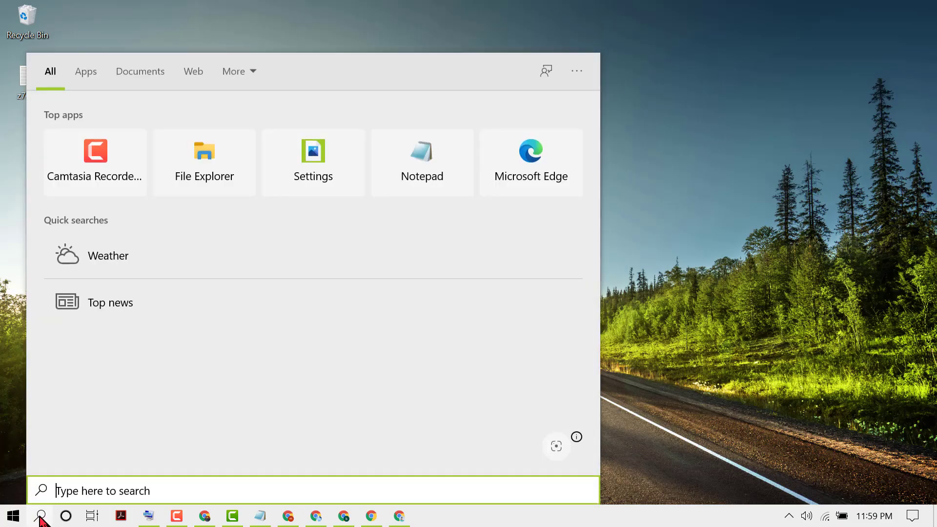
{"action": "type", "text": "c"}
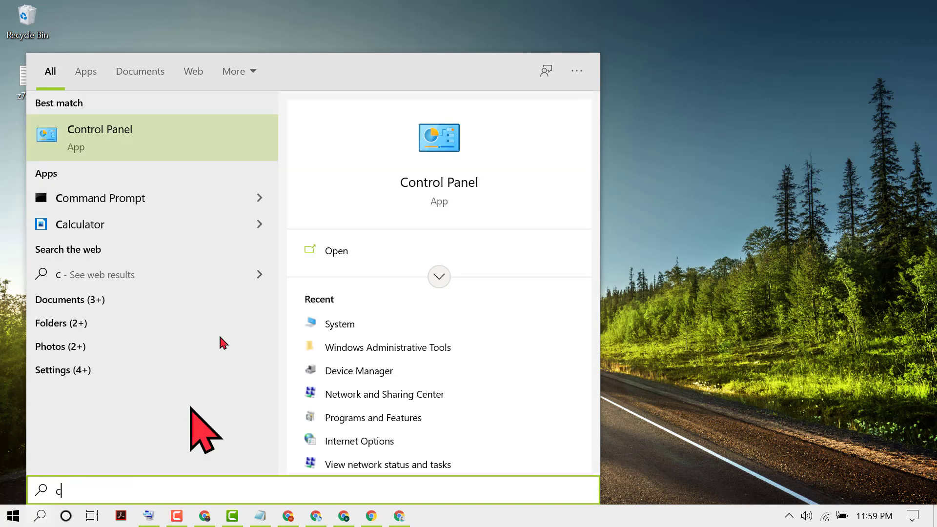
{"action": "left_click", "coordinate": [122, 137]}
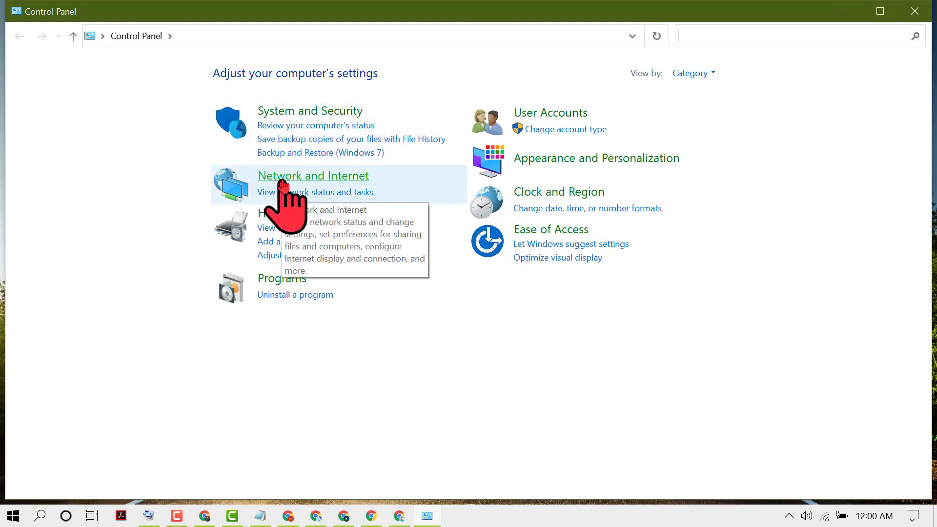
{"action": "left_click", "coordinate": [341, 181]}
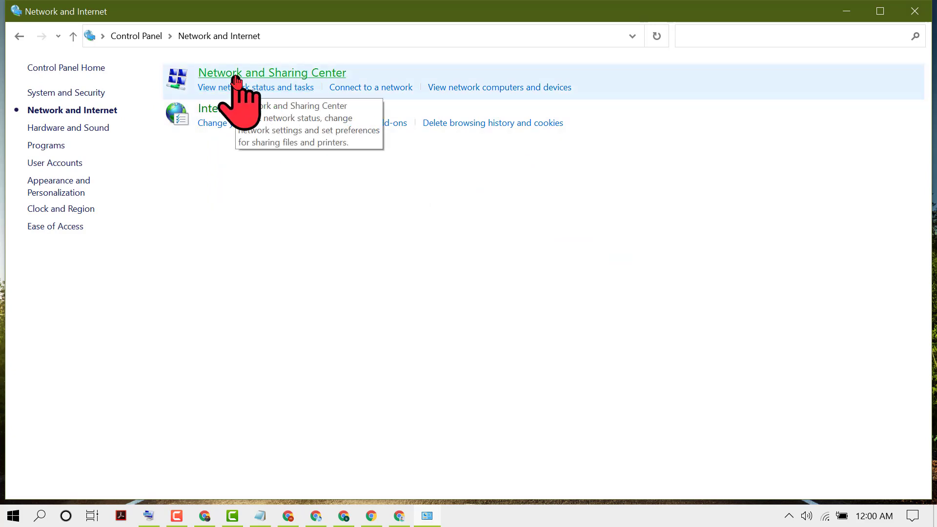
{"action": "left_click", "coordinate": [236, 78]}
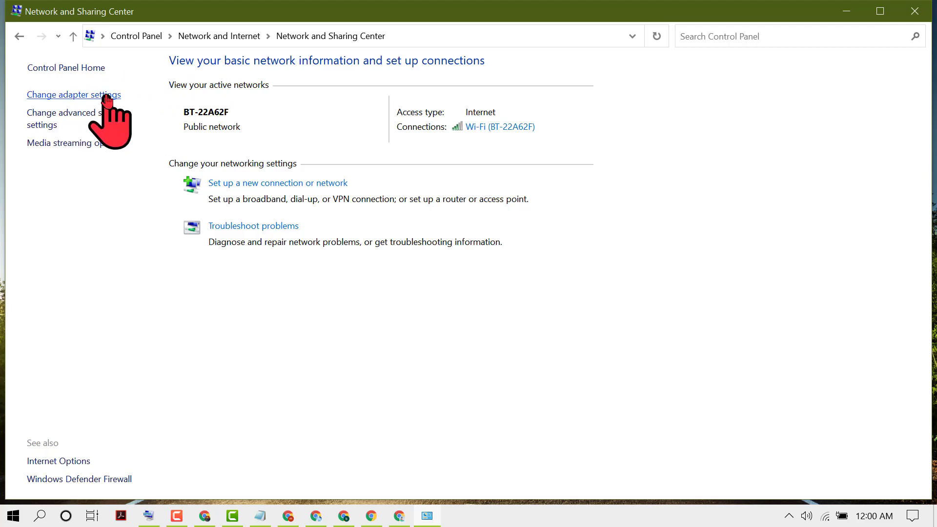
Step: Open the Wi-Fi adapter's Properties from adapter settings and select Internet Protocol Version 4 (TCP/IPv4)
{"action": "left_click", "coordinate": [106, 95]}
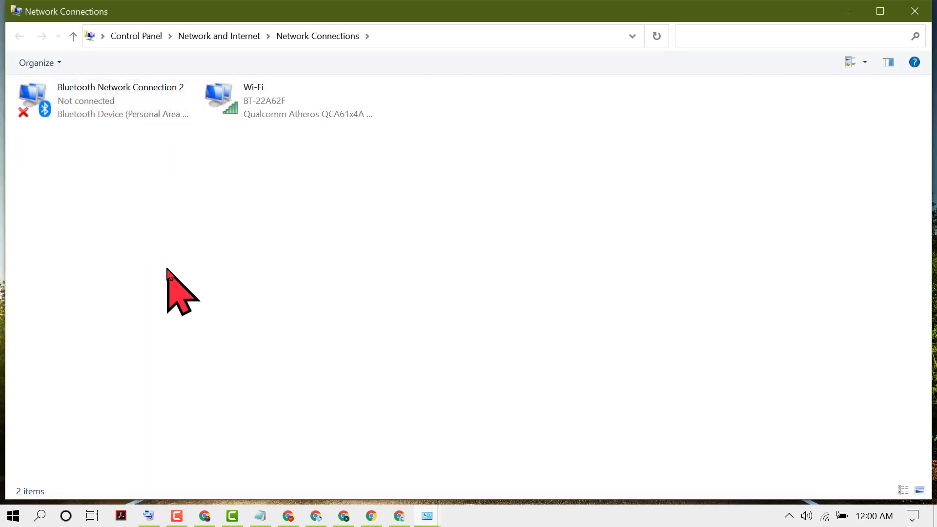
{"action": "right_click", "coordinate": [266, 102]}
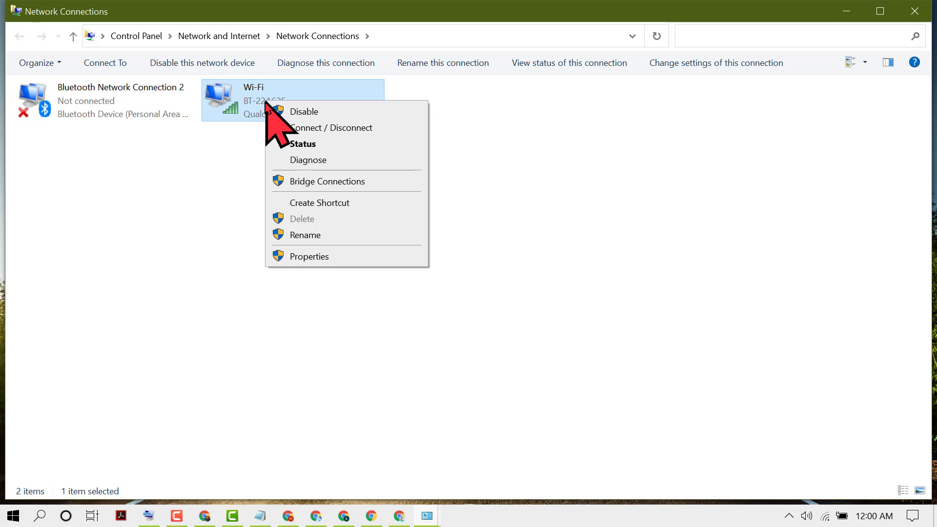
{"action": "left_click", "coordinate": [313, 257]}
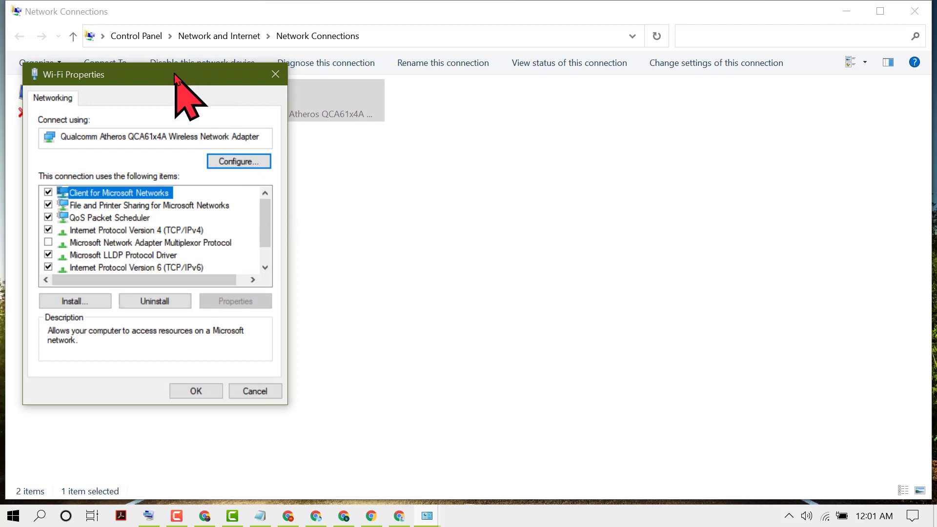
{"action": "left_click_drag", "start_coordinate": [174, 75], "coordinate": [492, 73]}
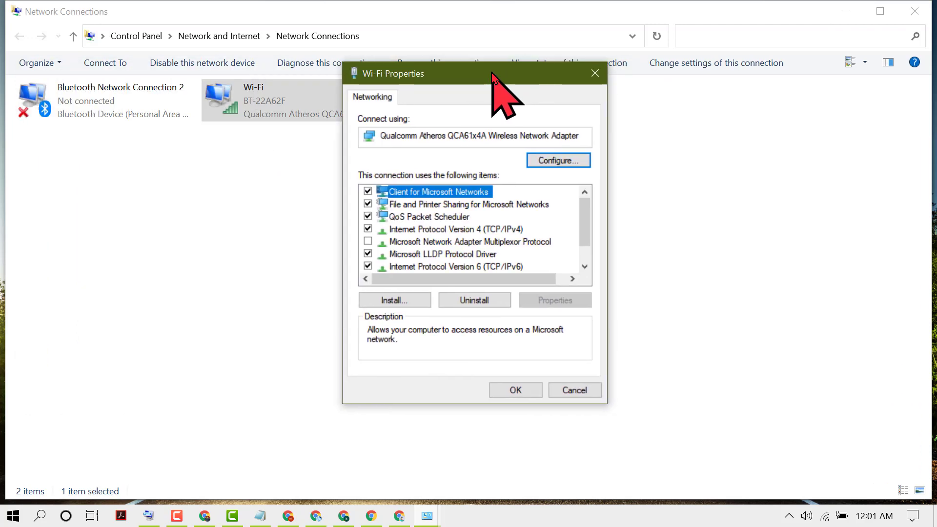
{"action": "left_click", "coordinate": [462, 230]}
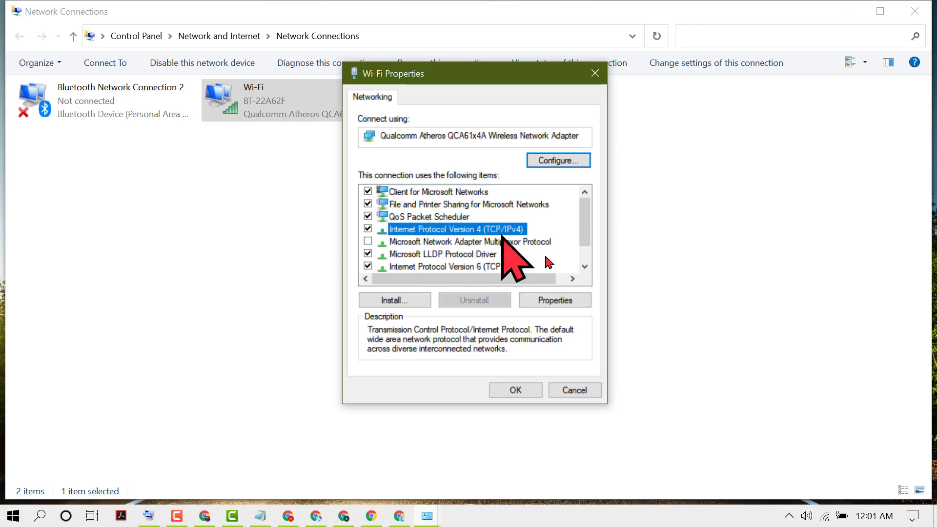
Step: In the IPv4 properties, switch to custom DNS servers and enter 1.1.1.1 as Preferred DNS
{"action": "left_click", "coordinate": [556, 301]}
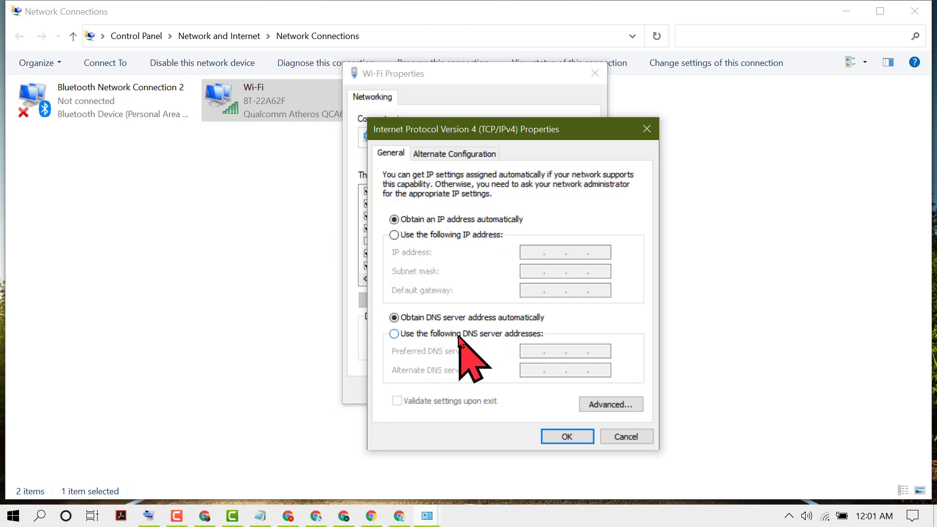
{"action": "left_click", "coordinate": [468, 336]}
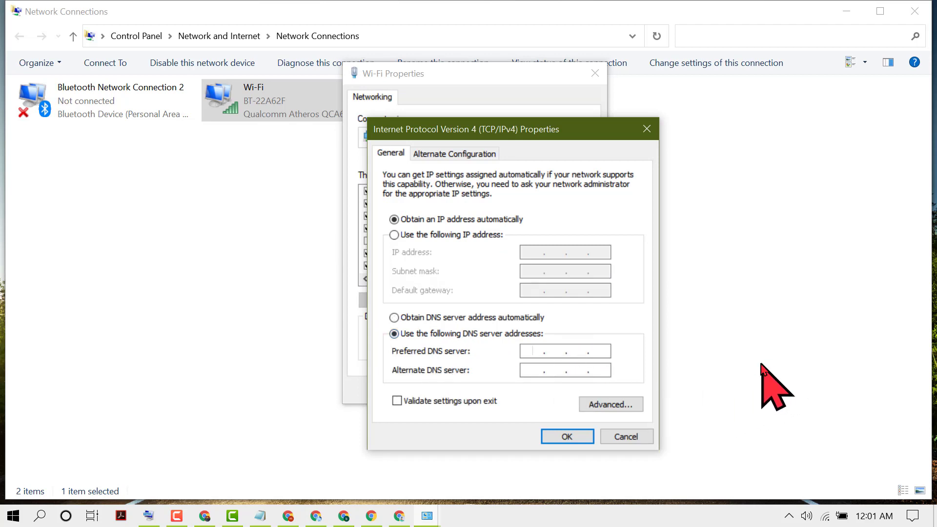
{"action": "type", "text": "1 . . ."}
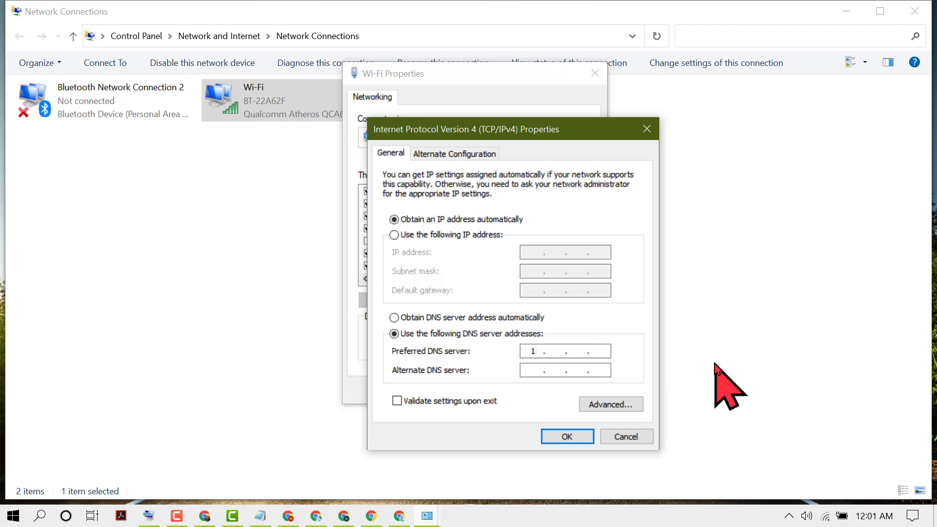
{"action": "left_click", "coordinate": [557, 351]}
{"action": "type", "text": "1.1.0"}
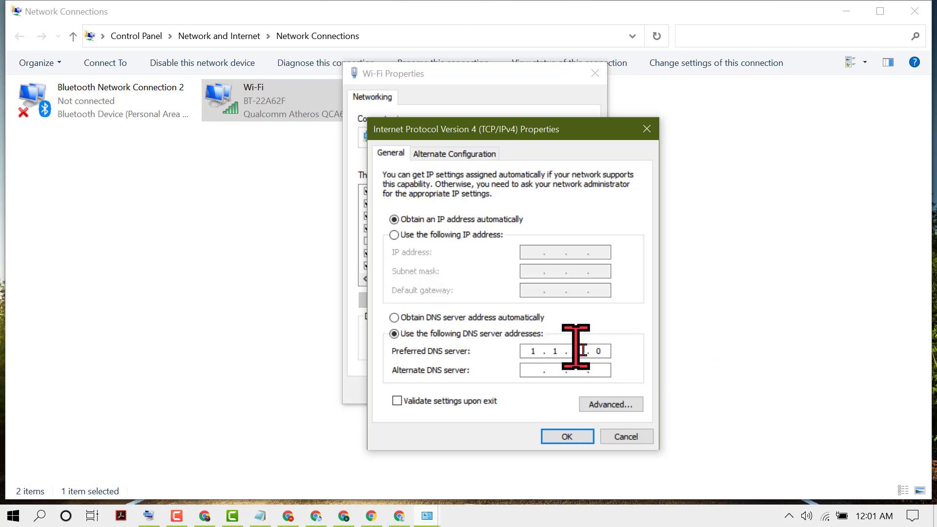
{"action": "left_click", "coordinate": [583, 350]}
{"action": "type", "text": "1"}
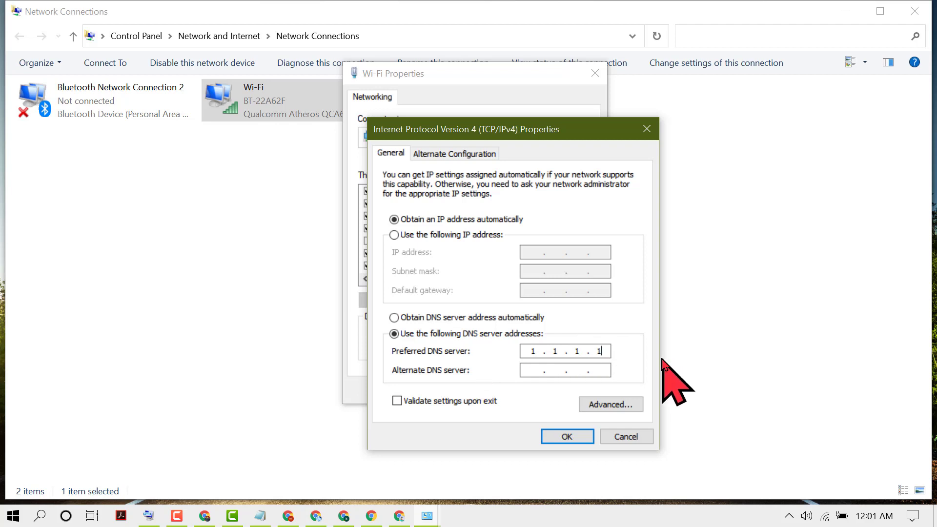
Step: Enter 1.0.0.1 as Alternate DNS, then save and close the Wi-Fi Properties
{"action": "left_click", "coordinate": [533, 371]}
{"action": "type", "text": "1"}
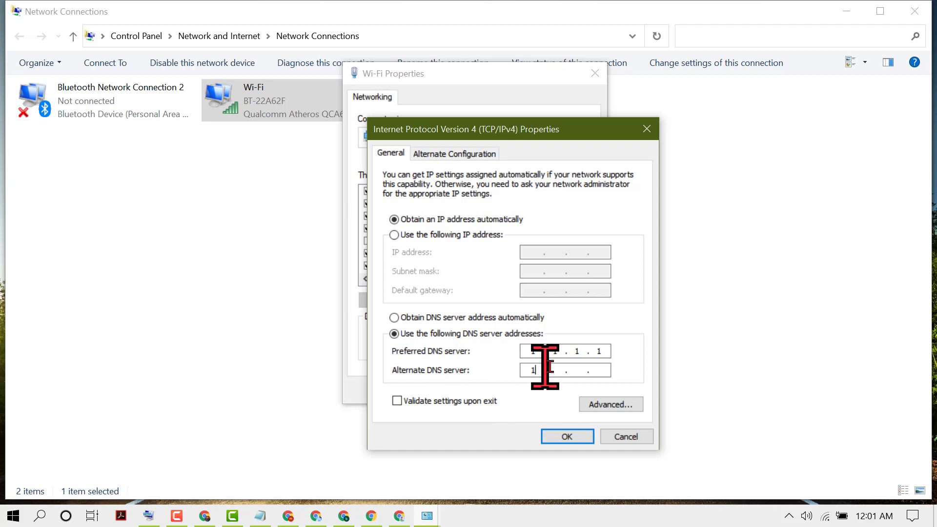
{"action": "type", "text": "."}
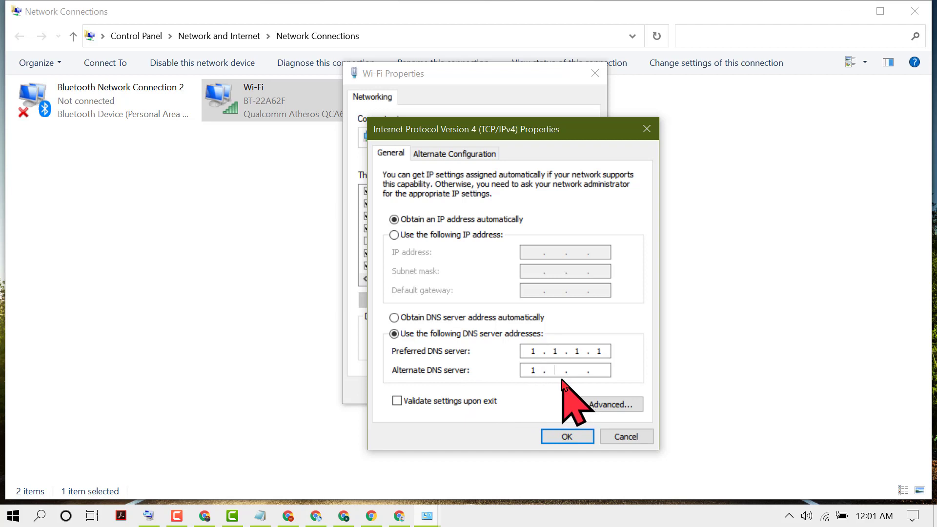
{"action": "type", "text": "0.0."}
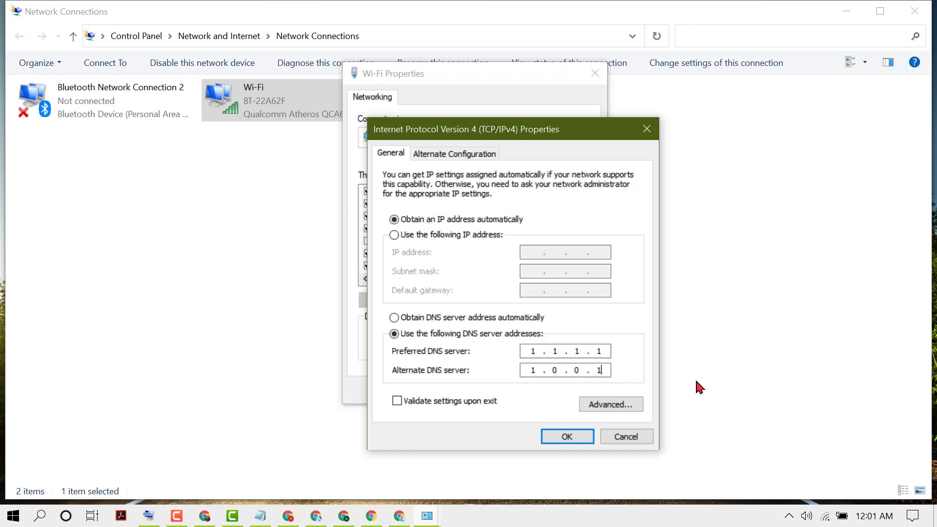
{"action": "left_click", "coordinate": [568, 437]}
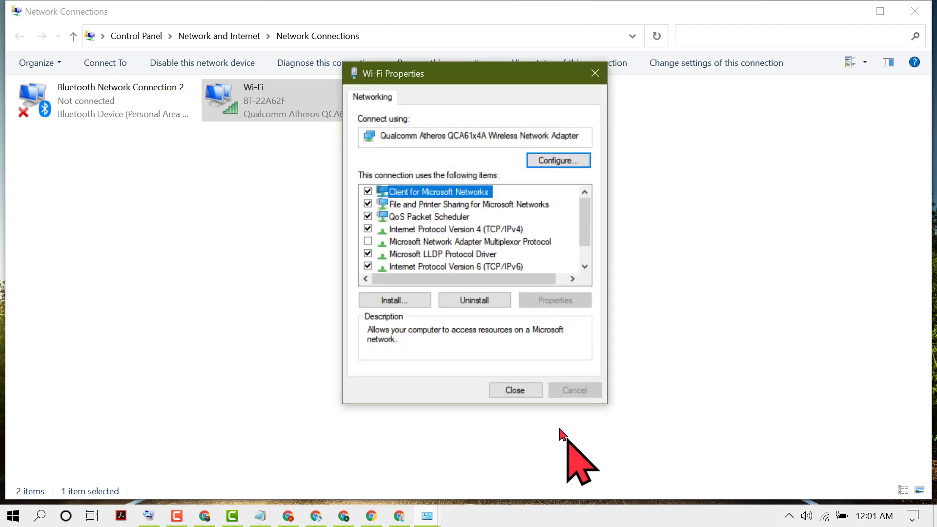
{"action": "left_click", "coordinate": [510, 390]}
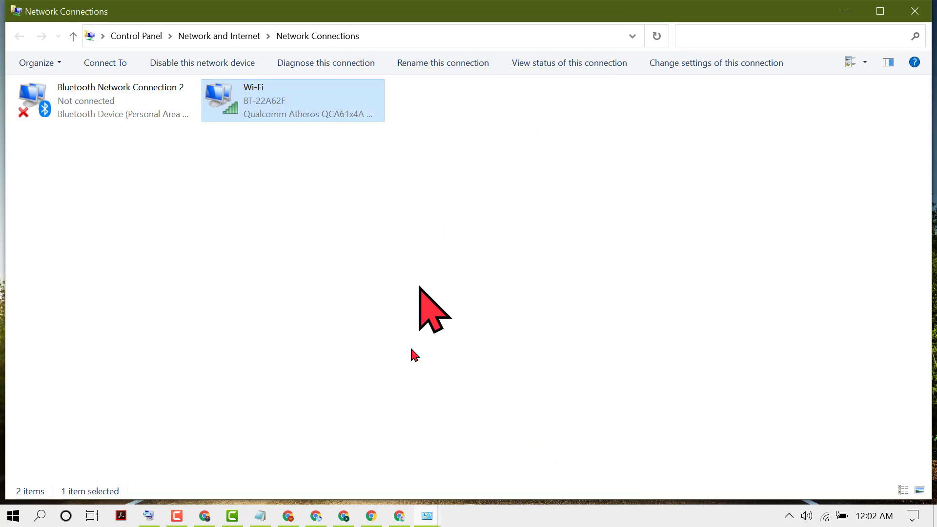
{"action": "left_click", "coordinate": [264, 516]}
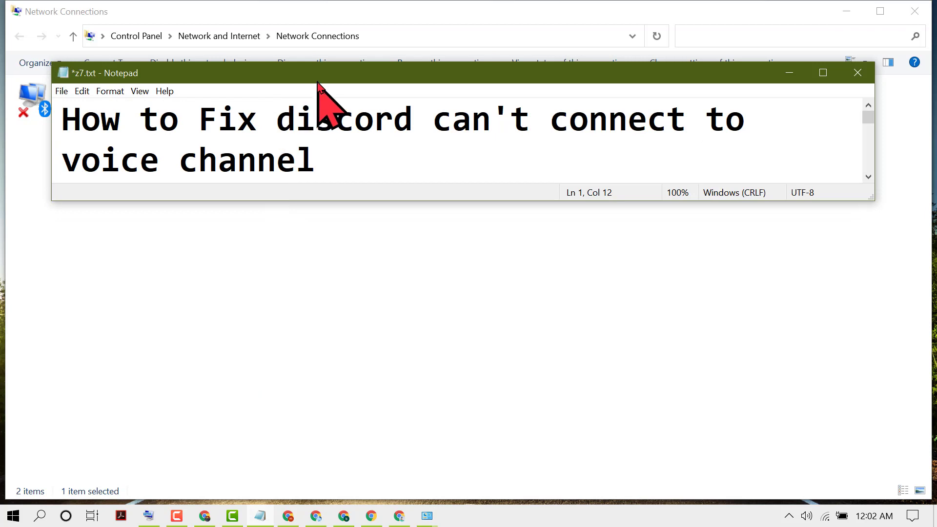
{"action": "left_click_drag", "start_coordinate": [324, 74], "coordinate": [348, 257]}
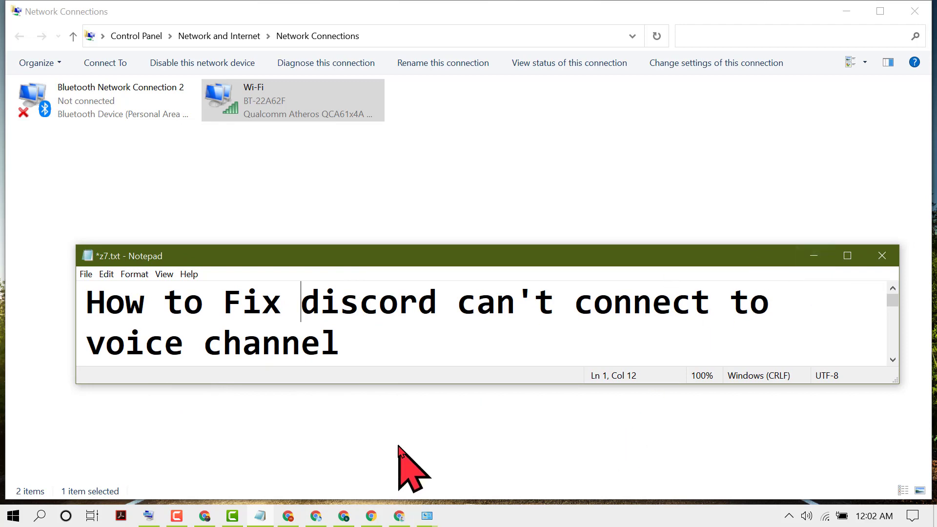
{"action": "left_click", "coordinate": [812, 256]}
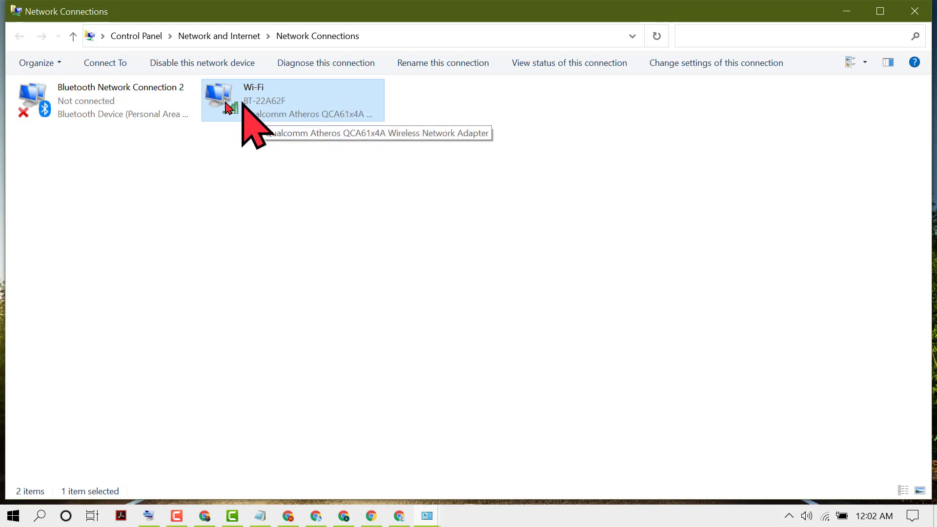
Step: Reopen the Wi-Fi adapter's Internet Protocol Version 4 (TCP/IPv4) properties
{"action": "right_click", "coordinate": [276, 103]}
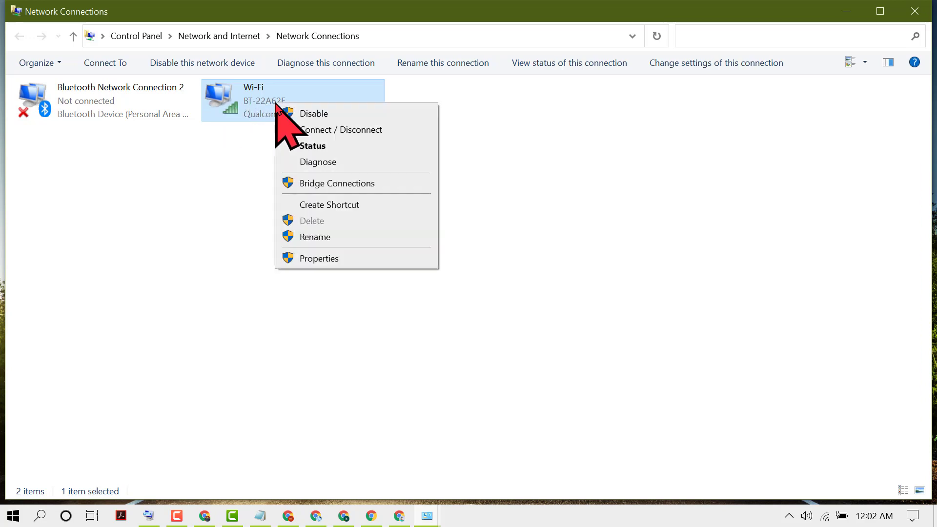
{"action": "left_click", "coordinate": [330, 260]}
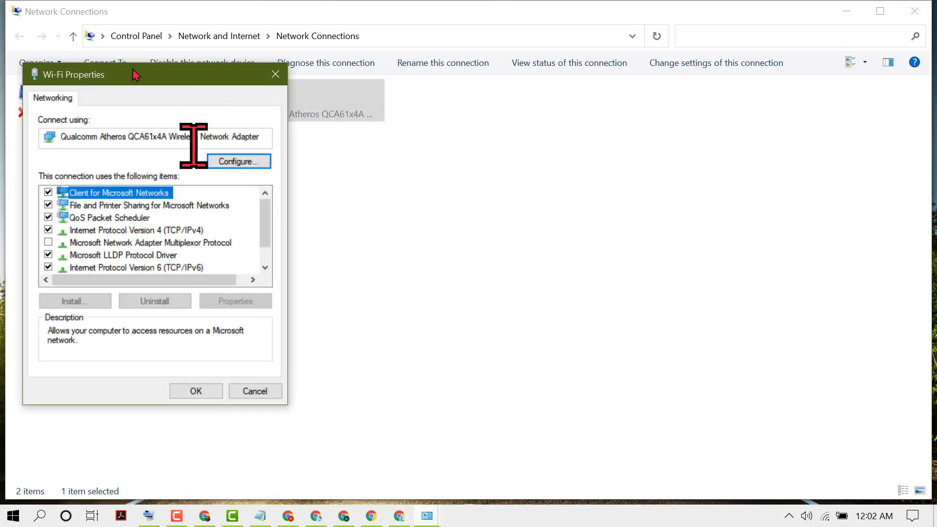
{"action": "left_click_drag", "start_coordinate": [136, 71], "coordinate": [408, 70]}
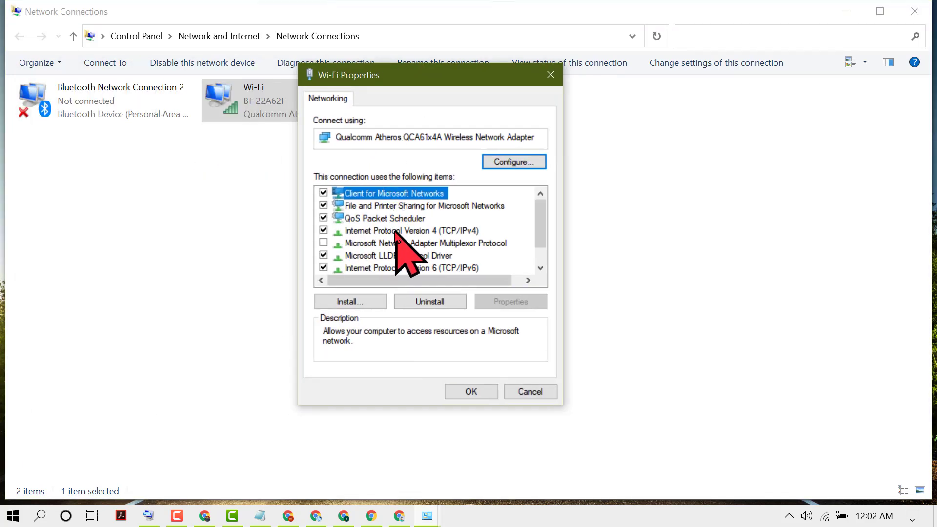
{"action": "left_click", "coordinate": [395, 231]}
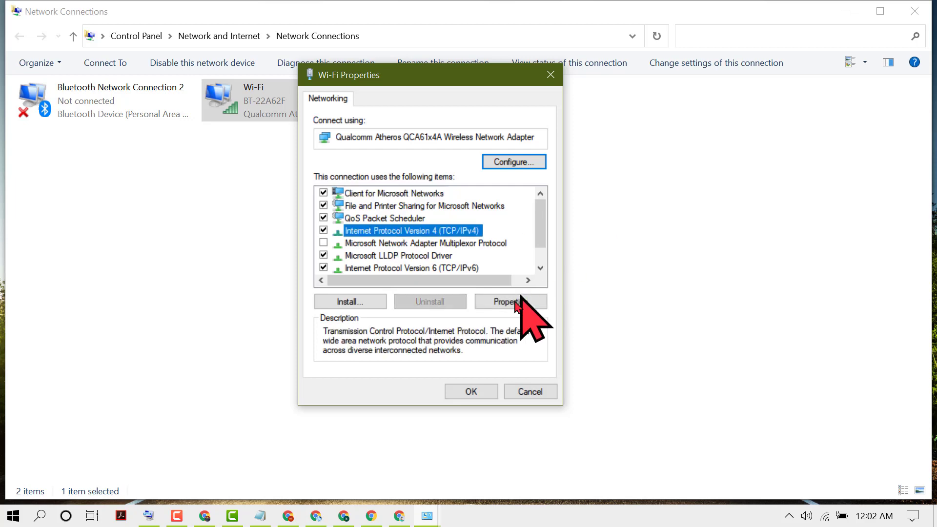
{"action": "left_click", "coordinate": [509, 302]}
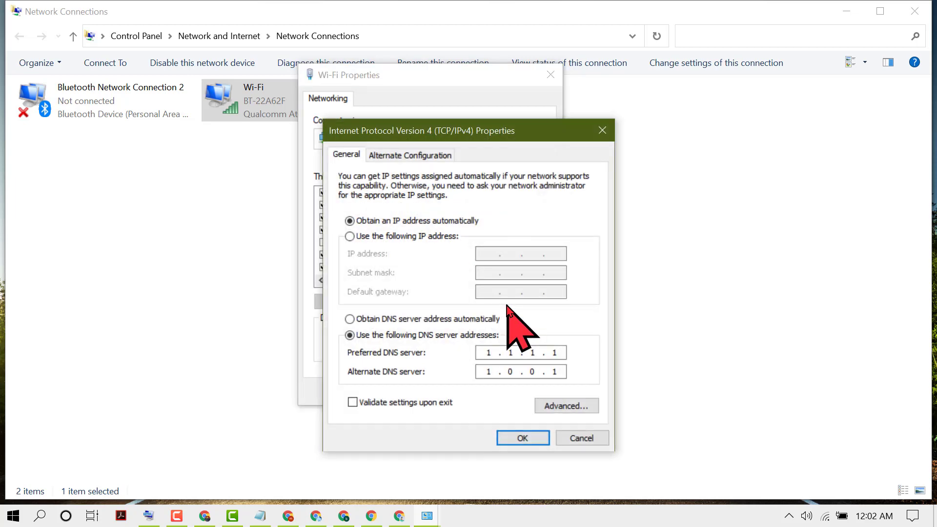
Step: Overwrite the Preferred DNS with 8.8.8.8 and the Alternate DNS with 8.8.4.4
{"action": "double_click", "coordinate": [485, 351]}
{"action": "type", "text": "8.8"}
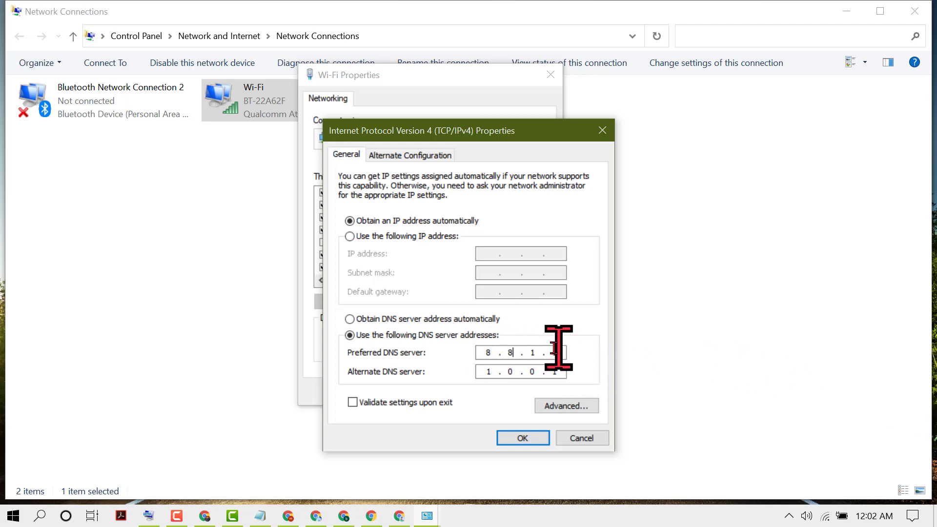
{"action": "type", "text": ".8."}
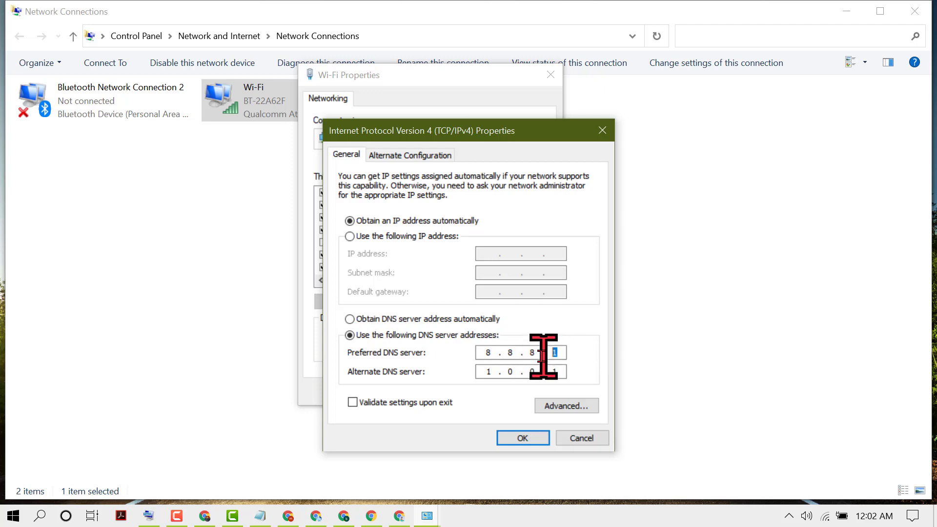
{"action": "type", "text": "8"}
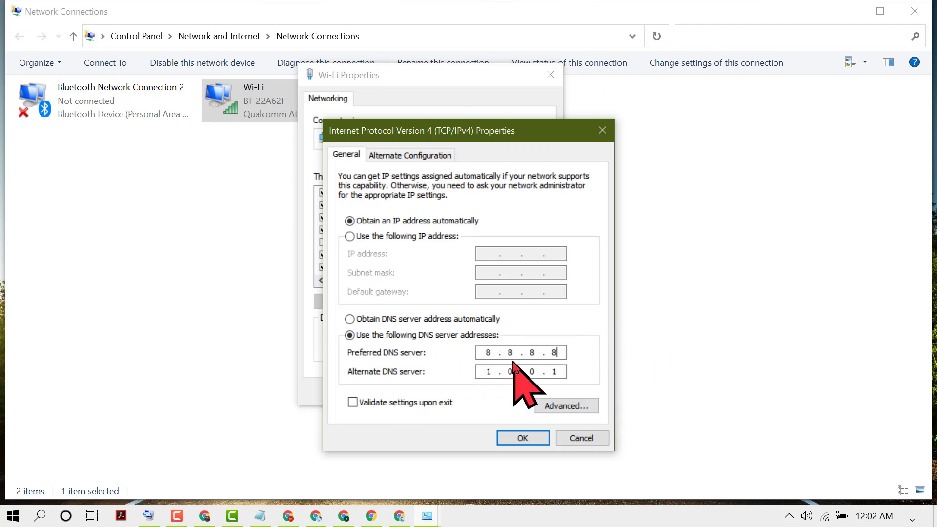
{"action": "double_click", "coordinate": [476, 371]}
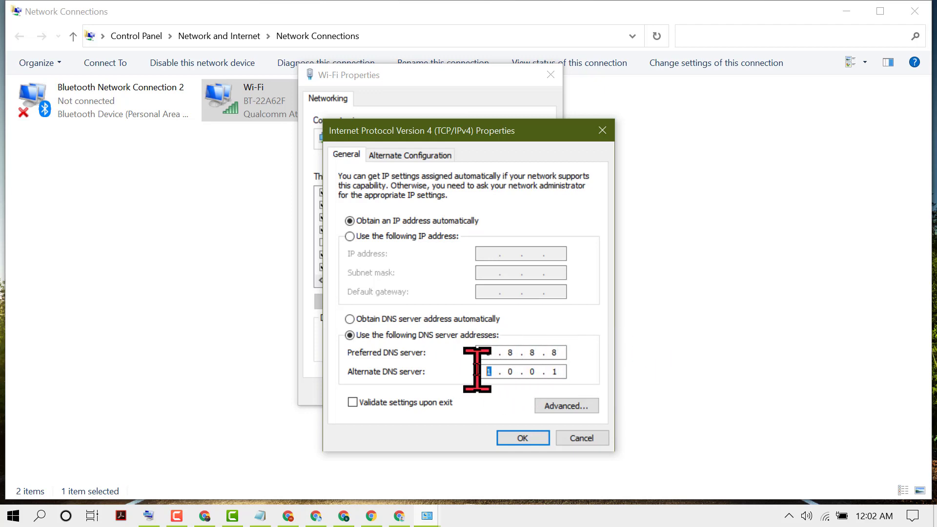
{"action": "type", "text": "8.8"}
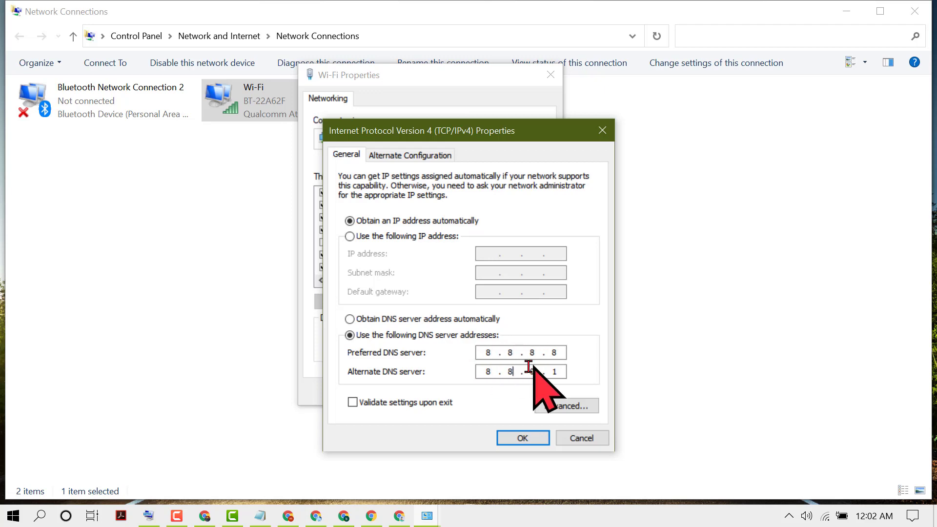
{"action": "double_click", "coordinate": [532, 371]}
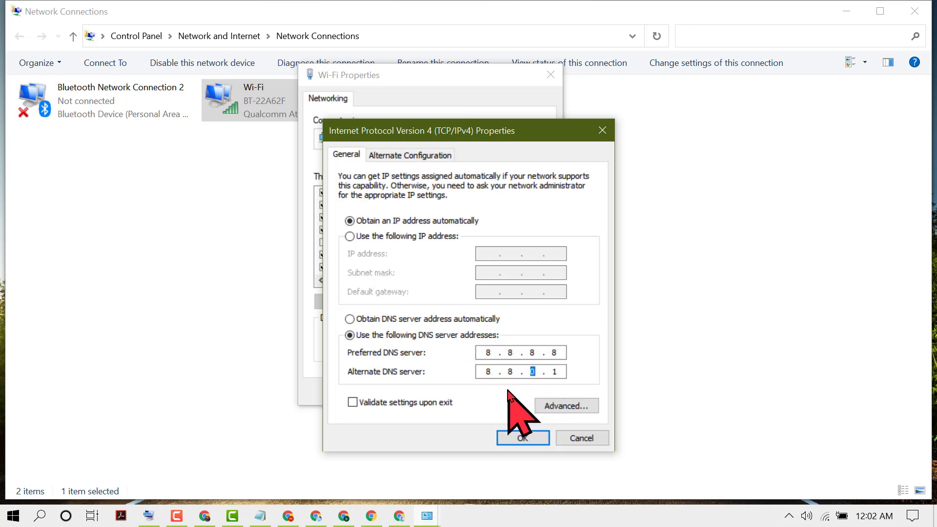
{"action": "type", "text": "4.4"}
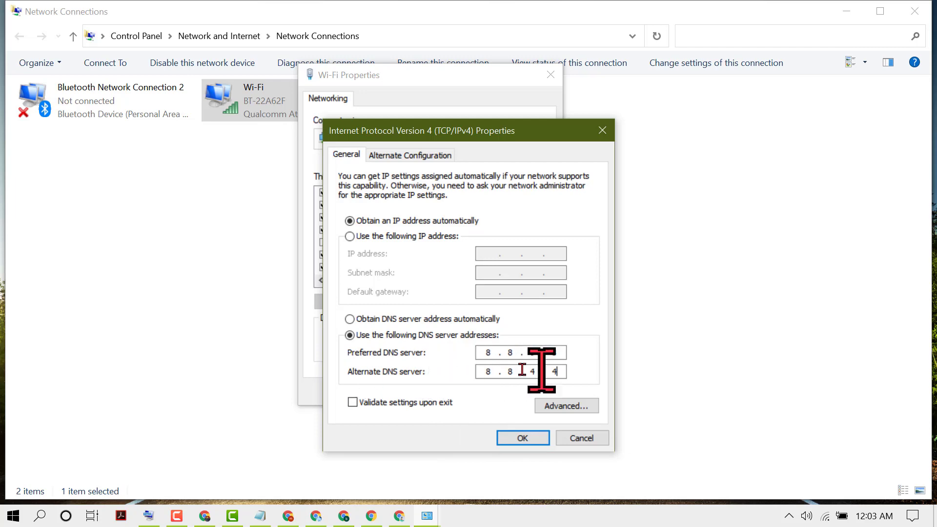
Step: Save the 8.8.8.8 / 8.8.4.4 DNS settings, close all network windows, and restore the Notepad note
{"action": "left_click", "coordinate": [522, 438]}
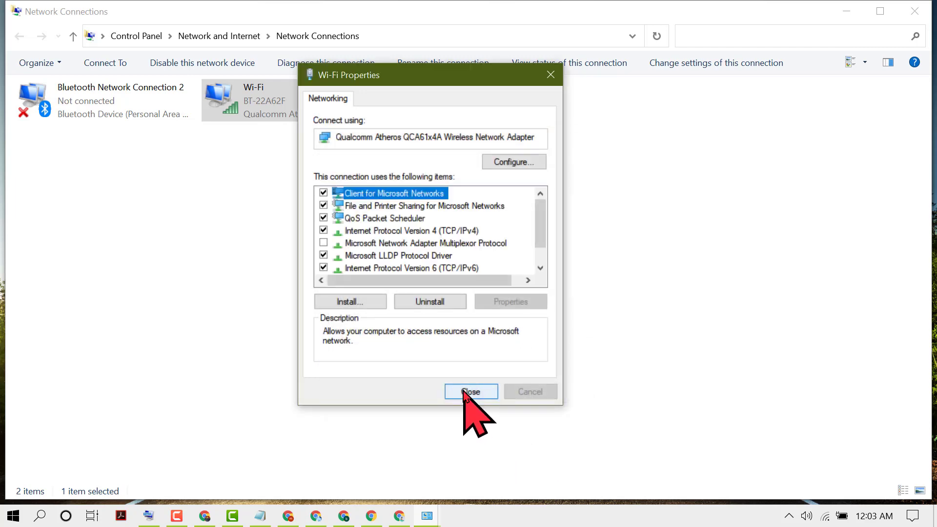
{"action": "left_click", "coordinate": [465, 394]}
{"action": "left_click", "coordinate": [915, 11]}
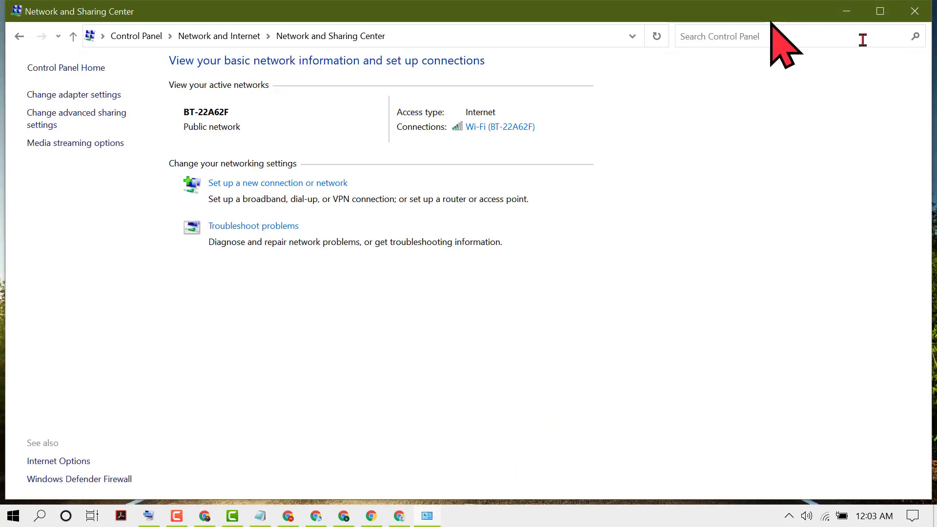
{"action": "left_click", "coordinate": [914, 11]}
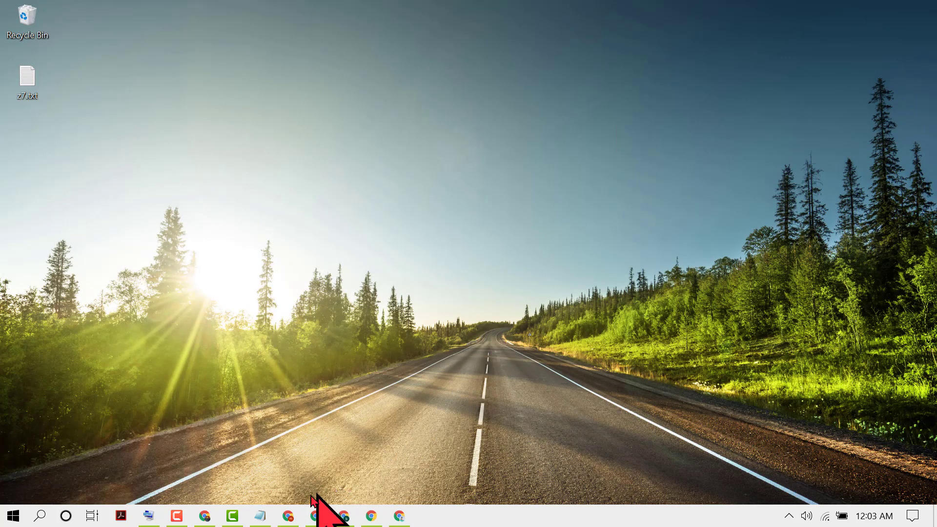
{"action": "left_click", "coordinate": [260, 516]}
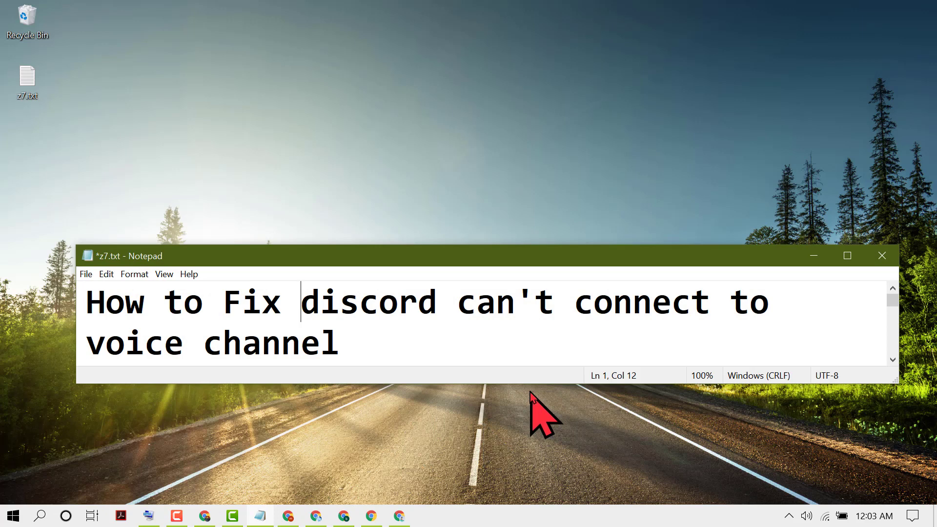